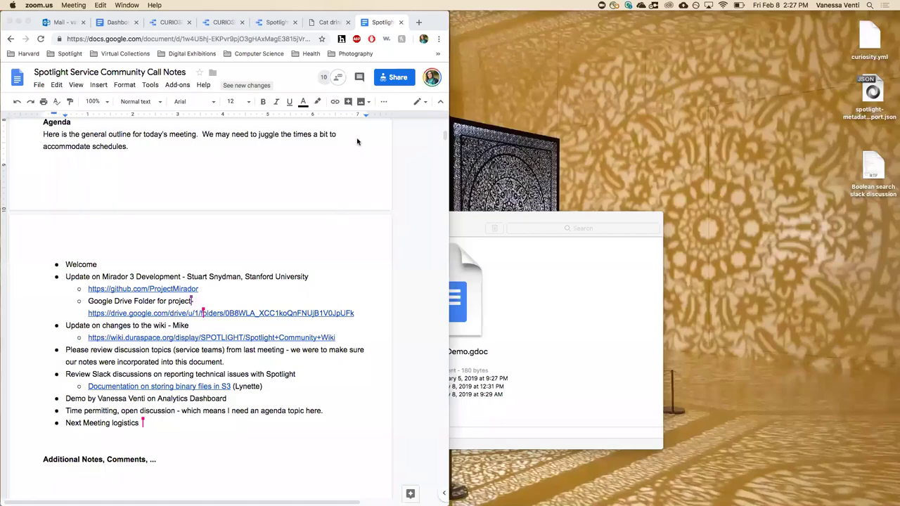
# Step: Widen and maximize the browser on the CURIOSity Collections Overview report for Jan 1–31, 2019
pyautogui.click(446, 17)
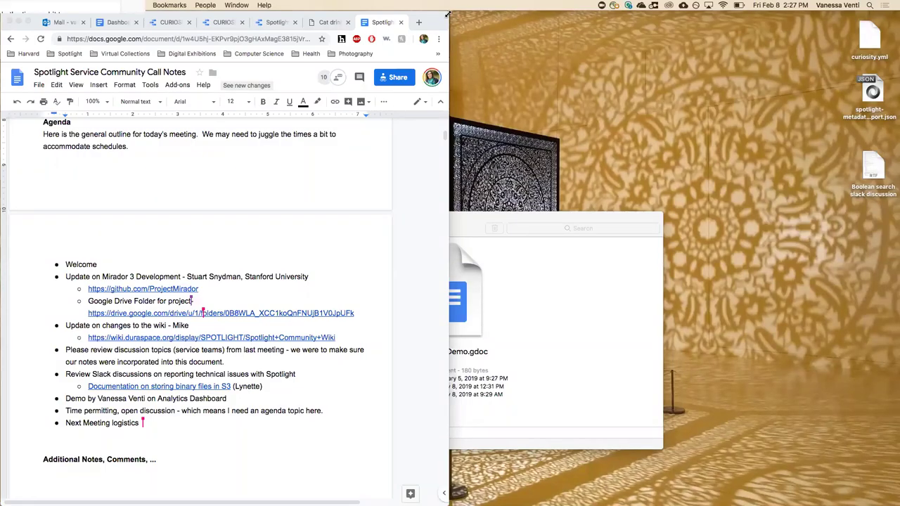
pyautogui.moveTo(447, 16); pyautogui.dragTo(687, 17)
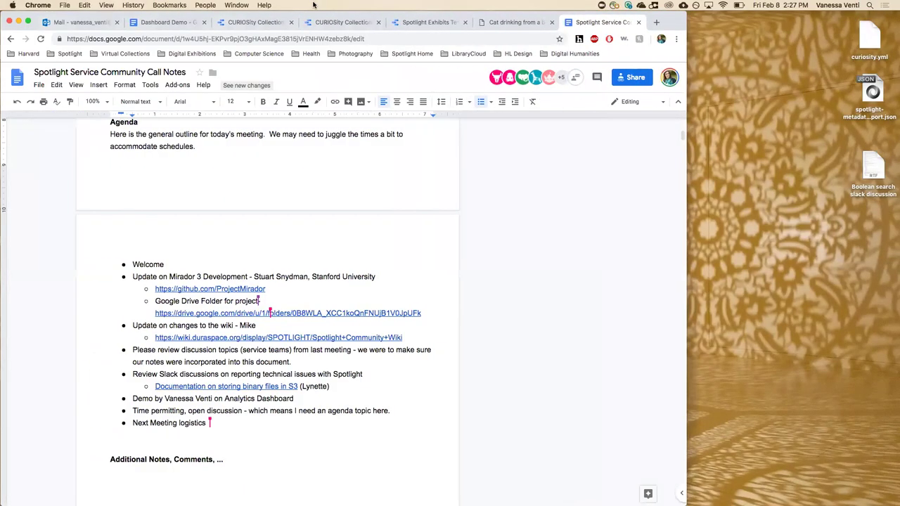
pyautogui.click(255, 22)
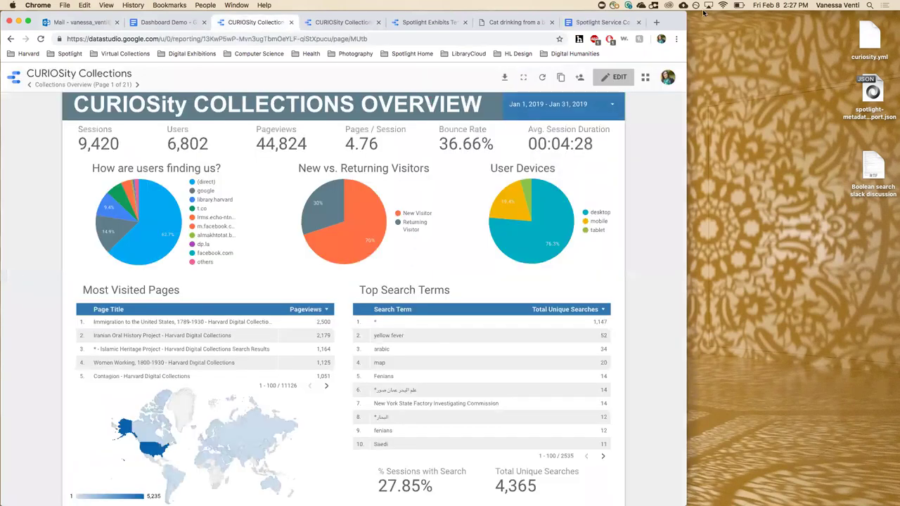
pyautogui.hotkey('ctrl', 'alt', 'Return')
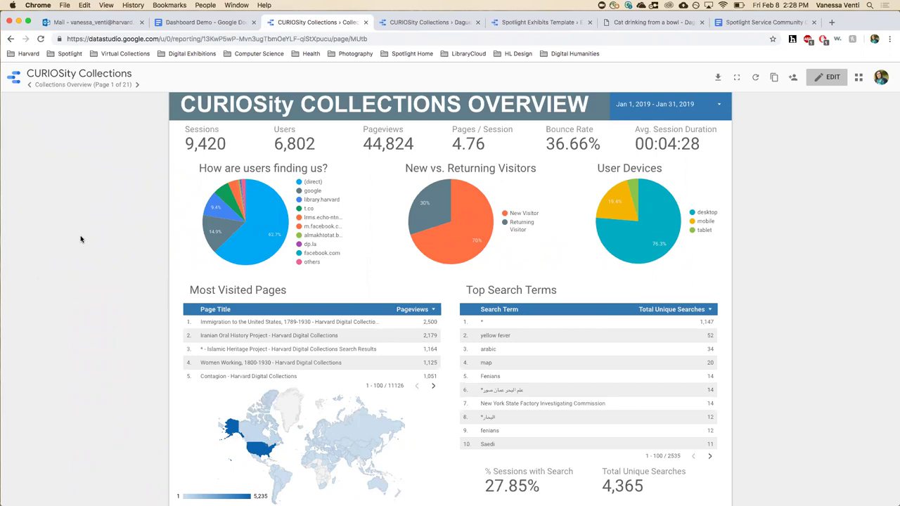
pyautogui.scroll(1, 81, 239)
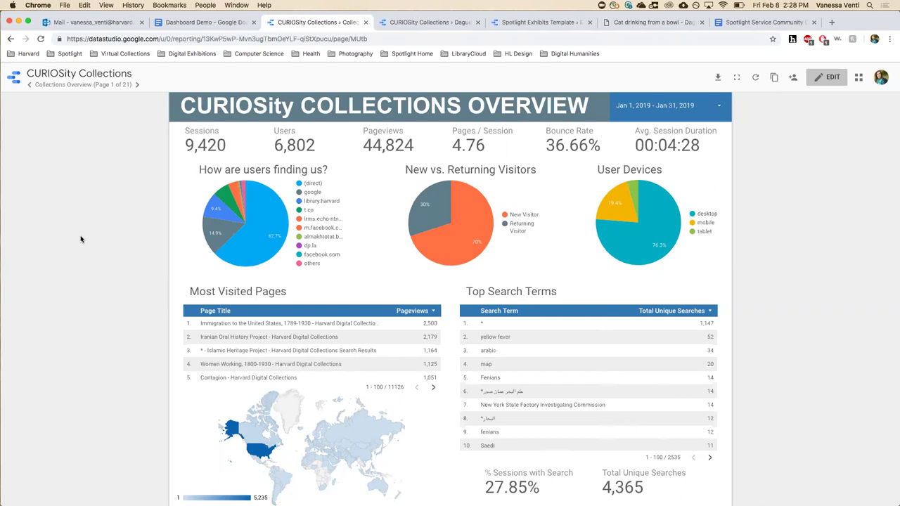
# Step: Jump to page 7 of 21, 'CURIOSity - Daguerreotypes', from the report's page list
pyautogui.click(88, 85)
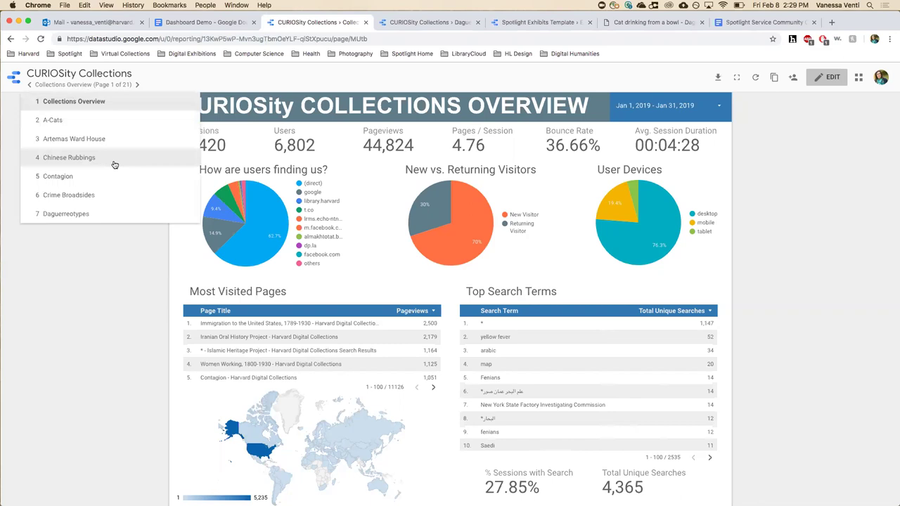
pyautogui.scroll(-5, 114, 164)
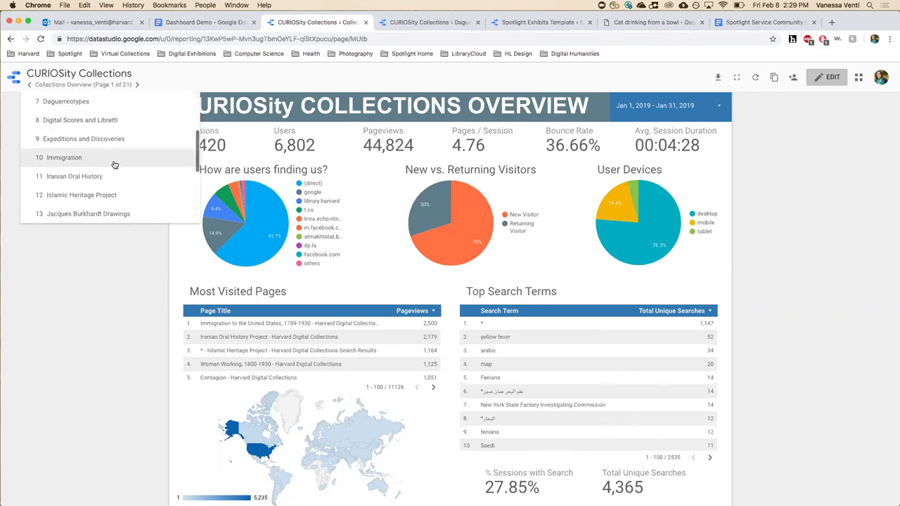
pyautogui.scroll(-3, 114, 165)
pyautogui.scroll(4, 115, 165)
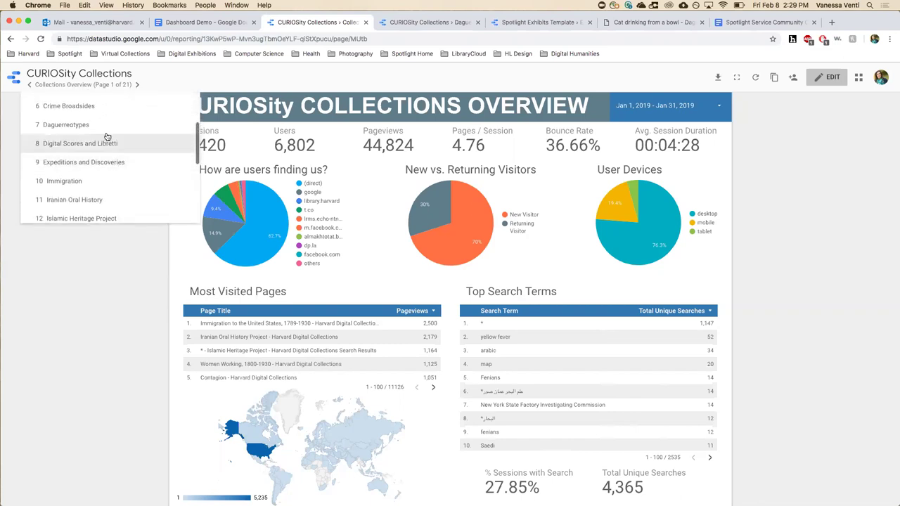
pyautogui.click(106, 135)
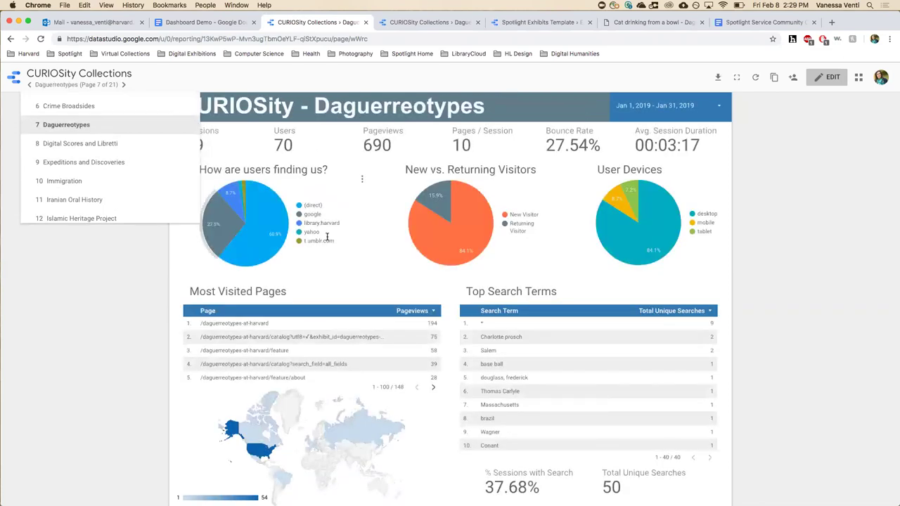
pyautogui.moveTo(681, 492)
pyautogui.click(392, 276)
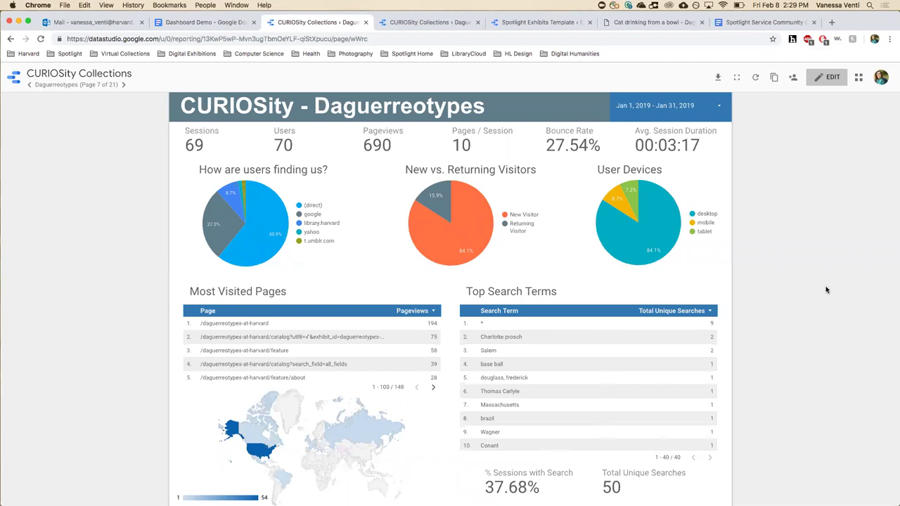
pyautogui.scroll(-1, 826, 290)
pyautogui.scroll(2, 825, 288)
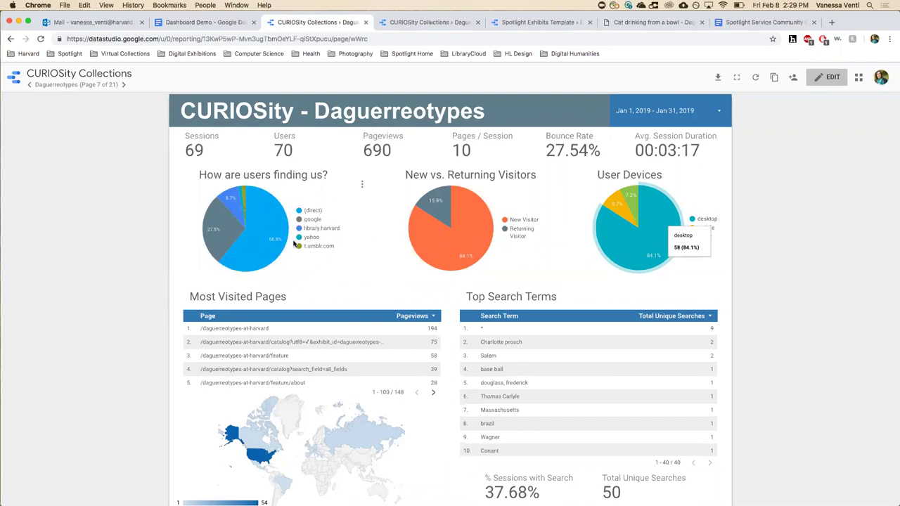
pyautogui.moveTo(443, 236)
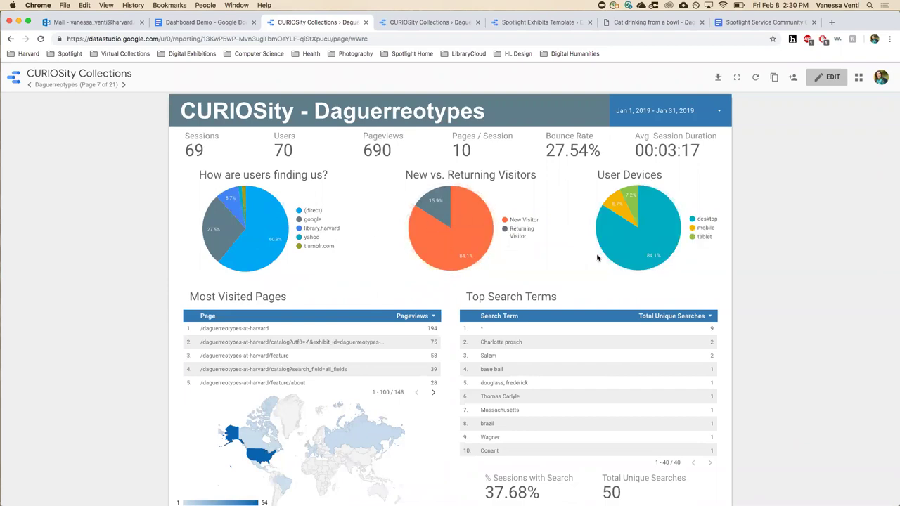
# Step: Page the Most Visited Pages table forward to its final rows, 101–148 of 148
pyautogui.moveTo(604, 232)
pyautogui.scroll(-2, 177, 291)
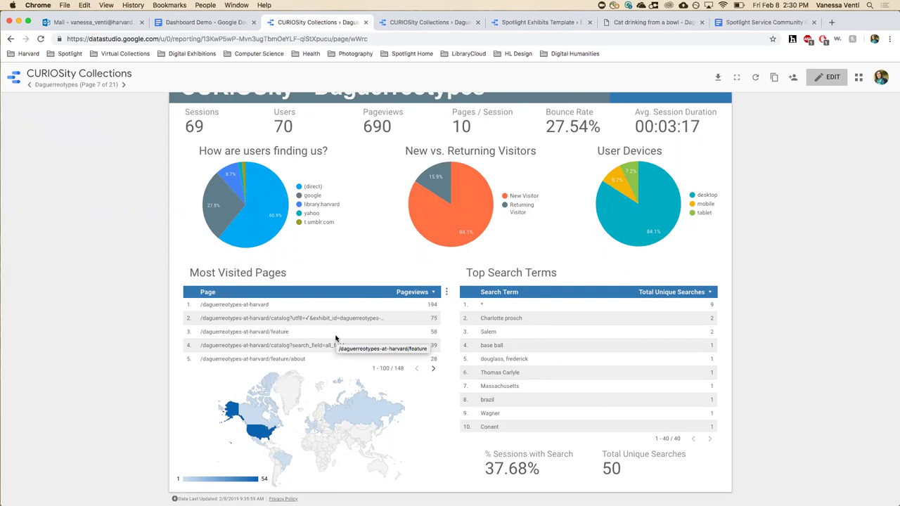
pyautogui.scroll(-5, 336, 338)
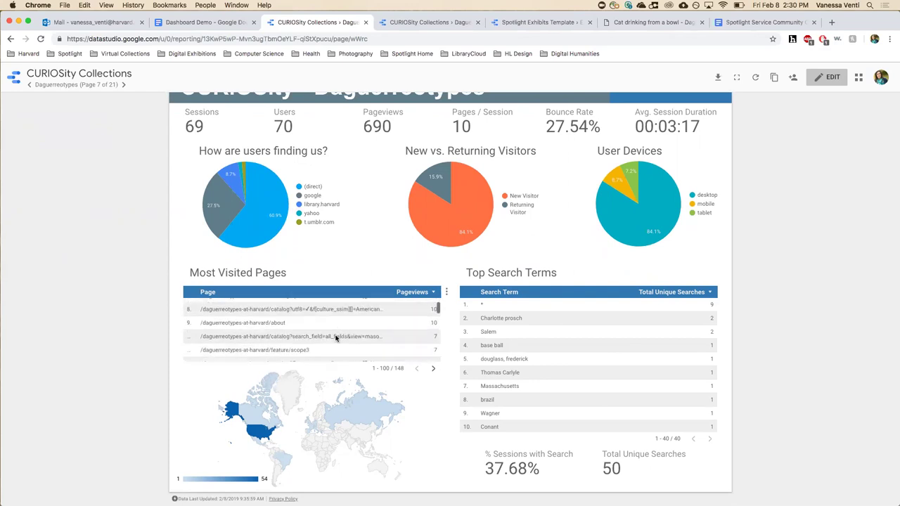
pyautogui.scroll(4, 335, 338)
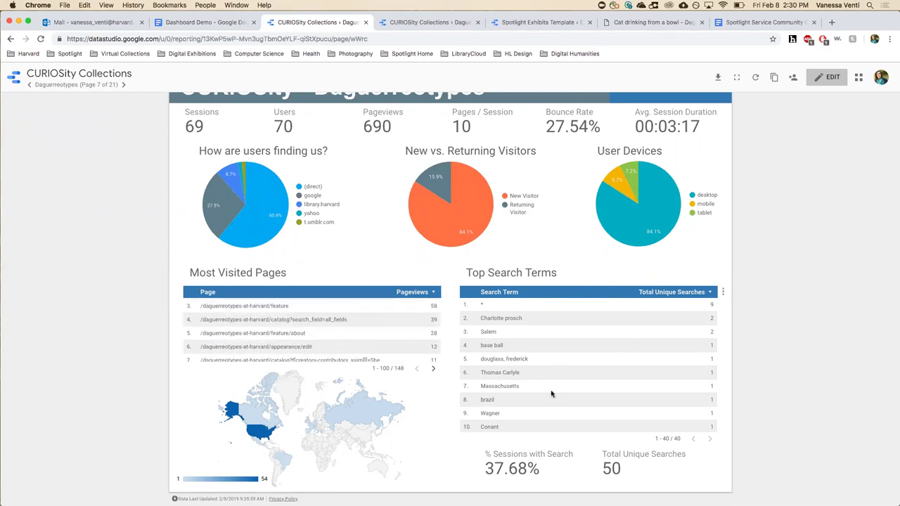
pyautogui.scroll(-5, 551, 394)
pyautogui.scroll(5, 551, 394)
pyautogui.scroll(2, 368, 336)
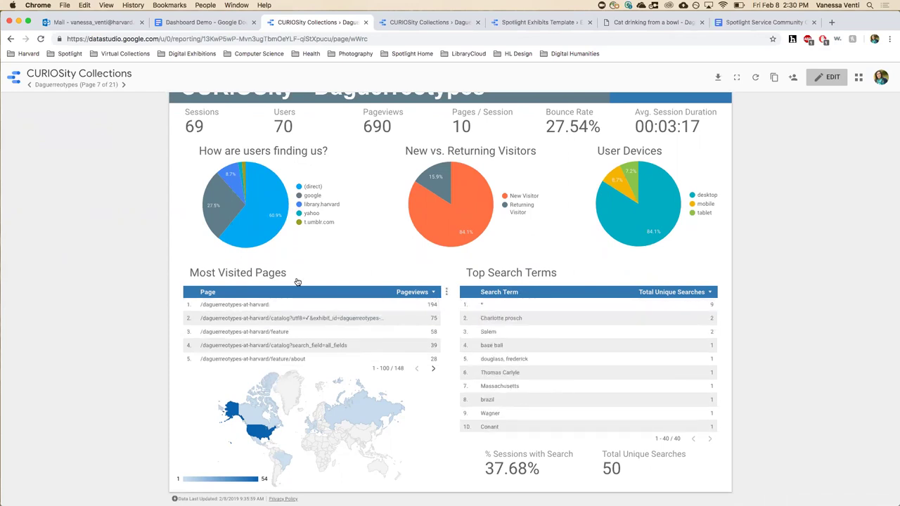
pyautogui.moveTo(435, 206)
pyautogui.scroll(-4, 310, 317)
pyautogui.scroll(4, 316, 321)
pyautogui.click(432, 370)
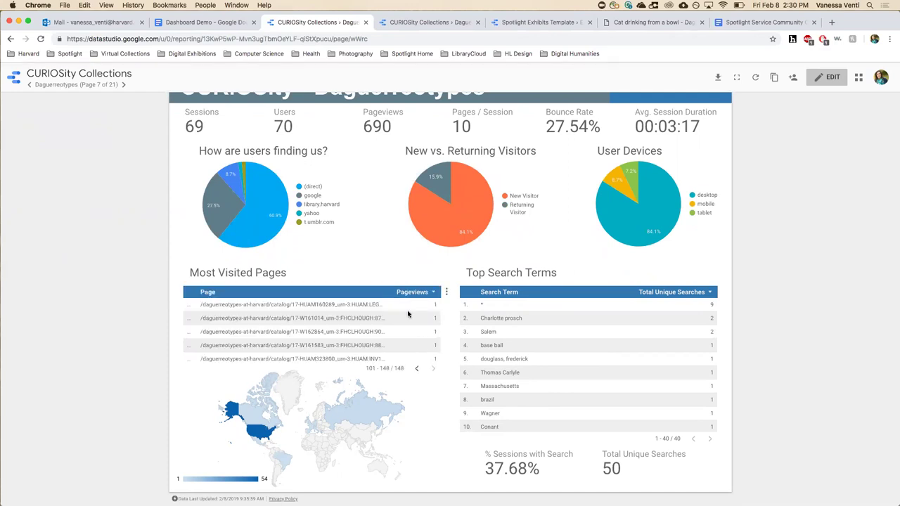
# Step: Open the Most Visited Pages chart's export menu and close it without exporting
pyautogui.click(447, 292)
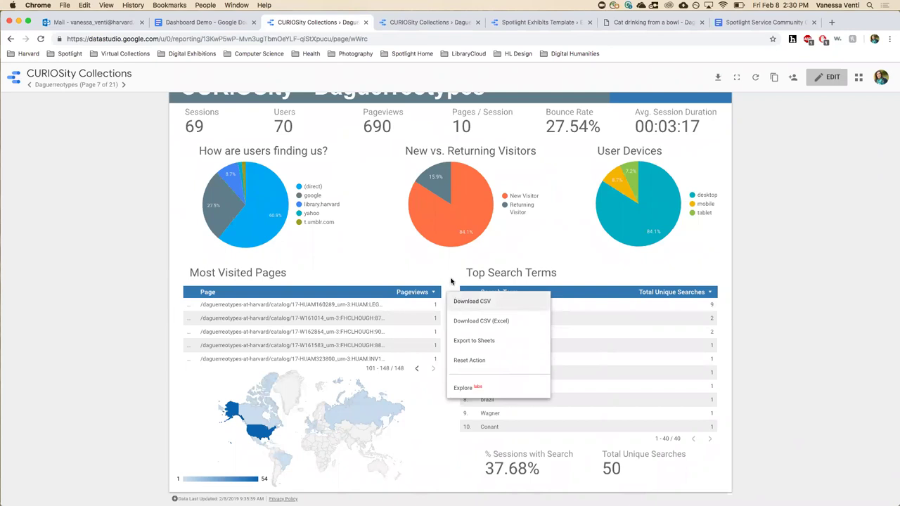
pyautogui.click(450, 282)
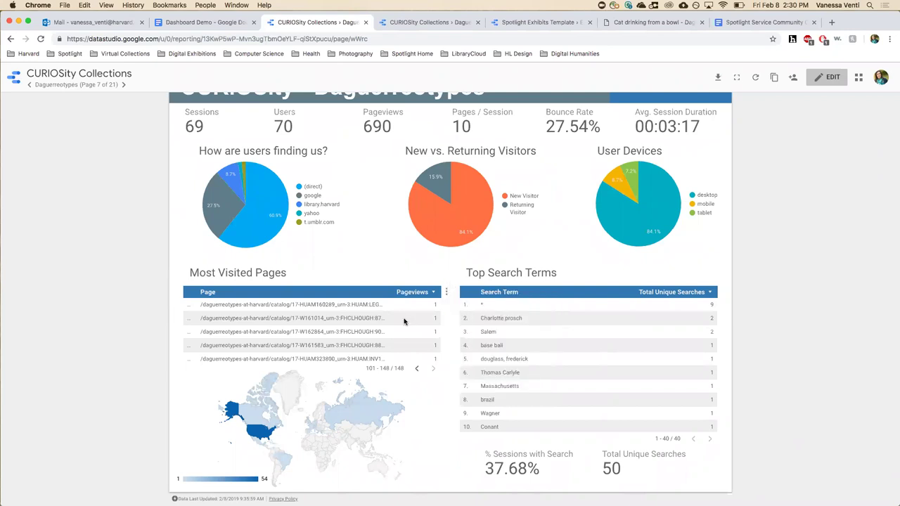
pyautogui.scroll(1, 448, 288)
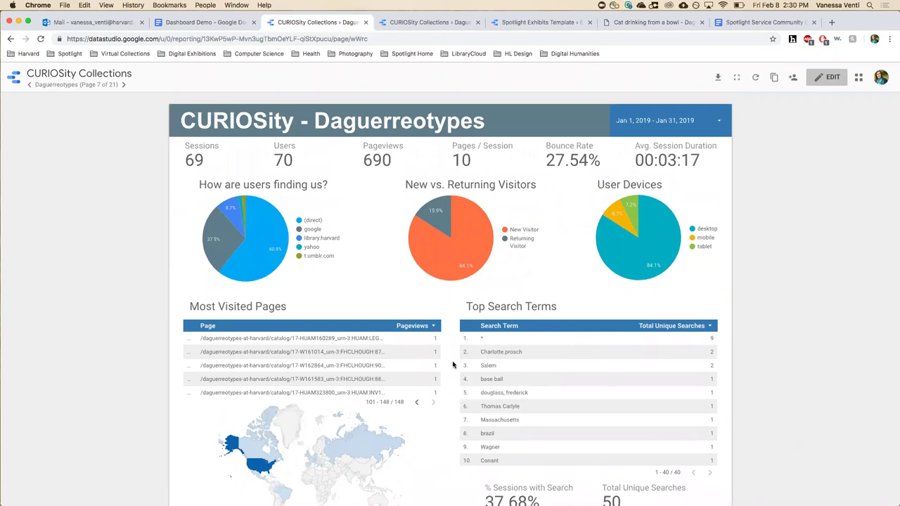
# Step: Apply the Last month preset, Jan 1 – Jan 31, 2019, in the date range picker
pyautogui.scroll(-1, 453, 363)
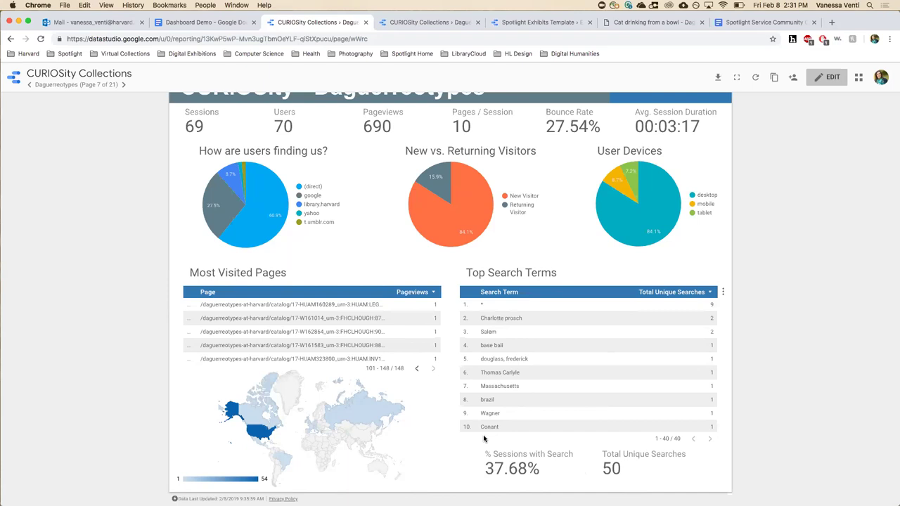
pyautogui.scroll(1, 445, 448)
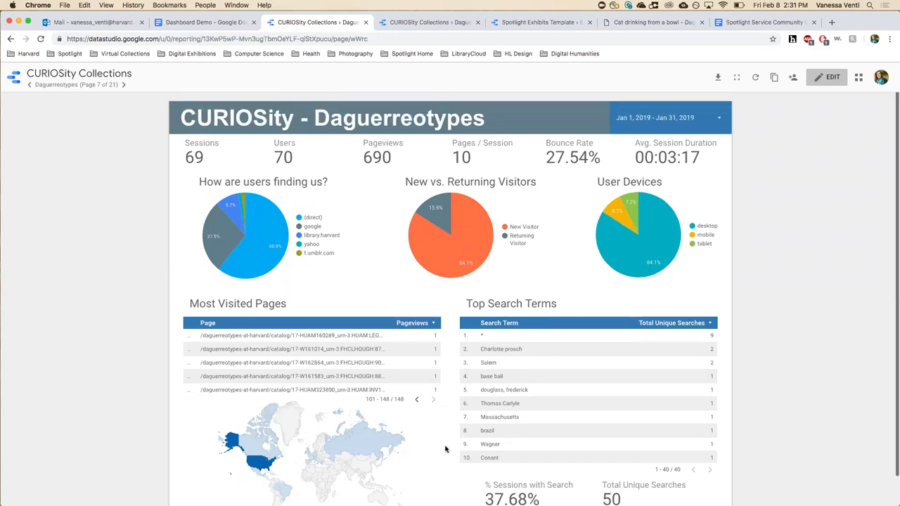
pyautogui.click(678, 122)
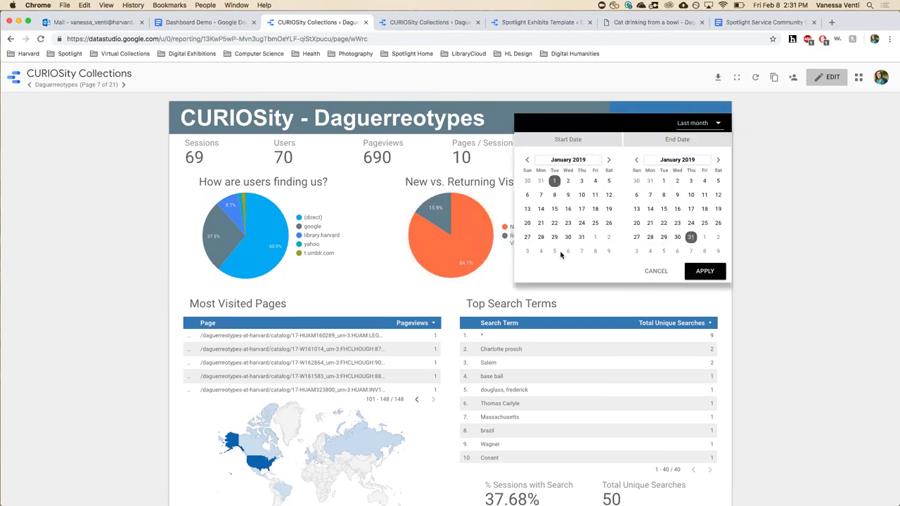
pyautogui.click(688, 128)
pyautogui.scroll(3, 696, 175)
pyautogui.scroll(3, 702, 190)
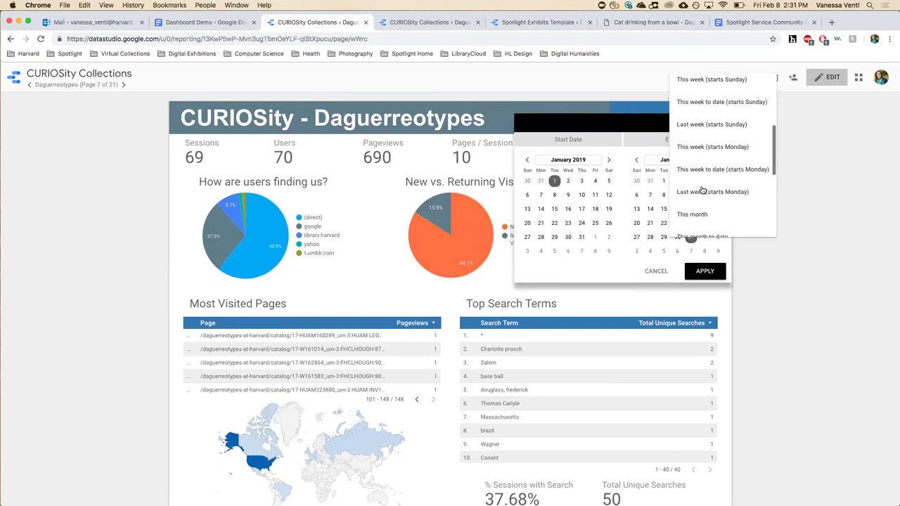
pyautogui.scroll(1, 701, 190)
pyautogui.click(615, 297)
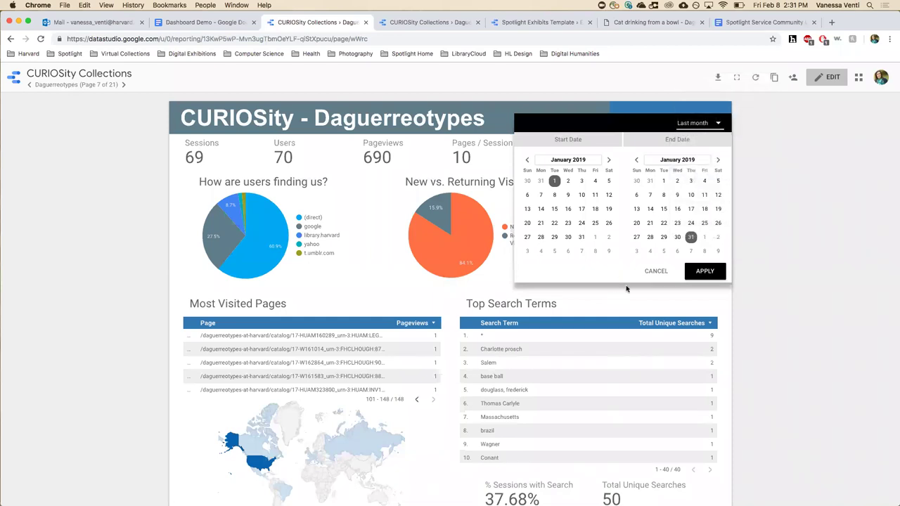
pyautogui.click(652, 274)
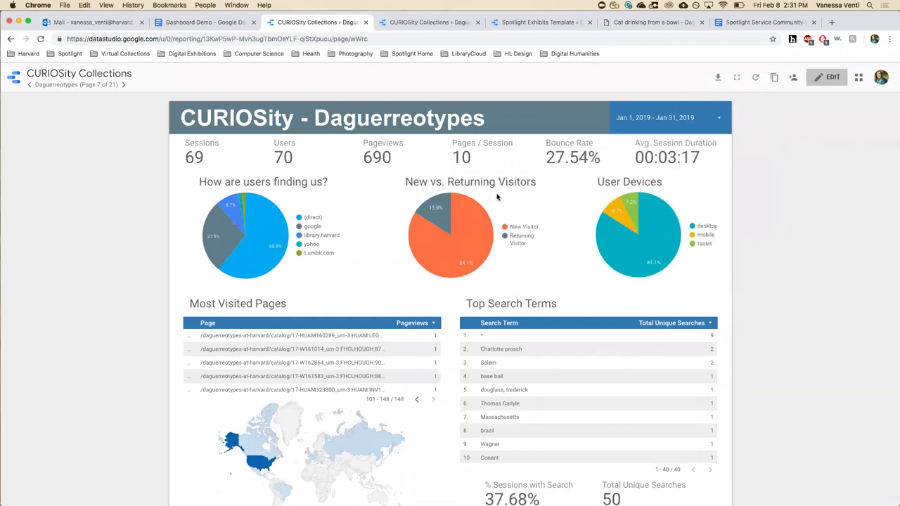
# Step: Switch to the Dec 23–29, 2018 Daguerreotypes tab and read its pie chart values
pyautogui.click(456, 23)
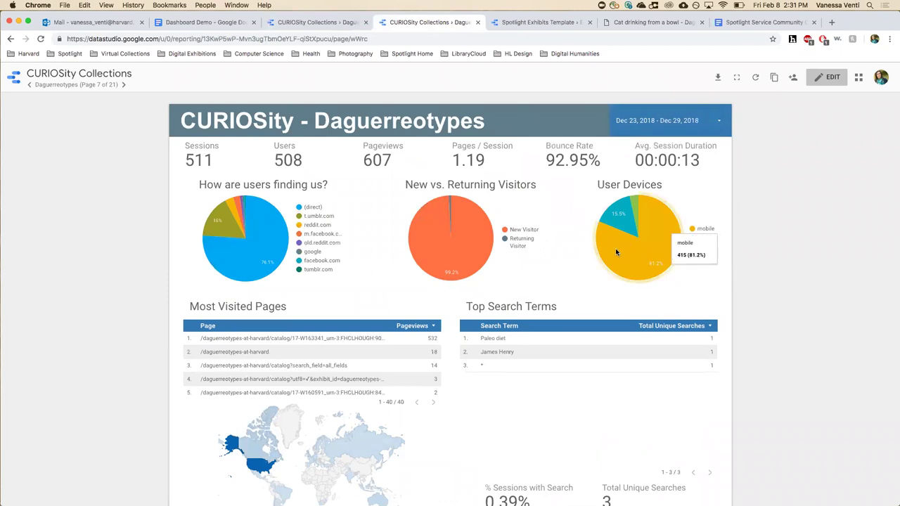
pyautogui.scroll(-1, 542, 286)
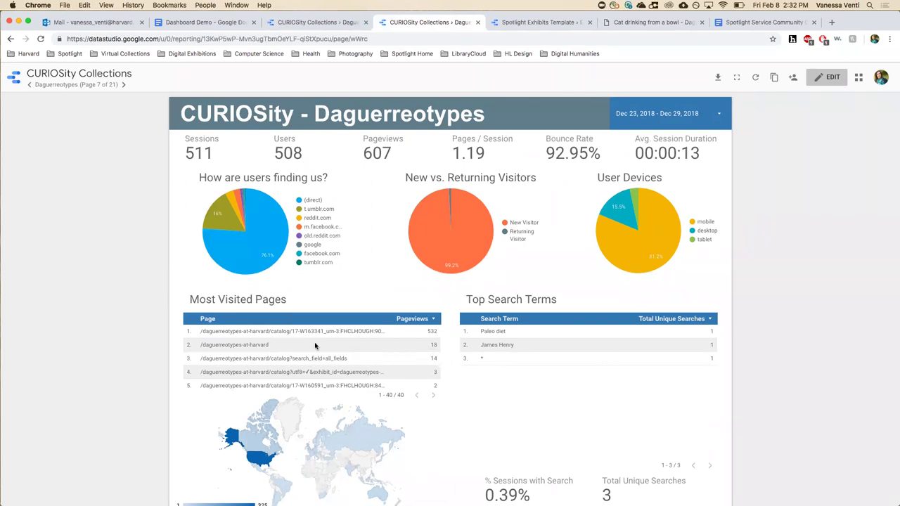
pyautogui.moveTo(227, 212)
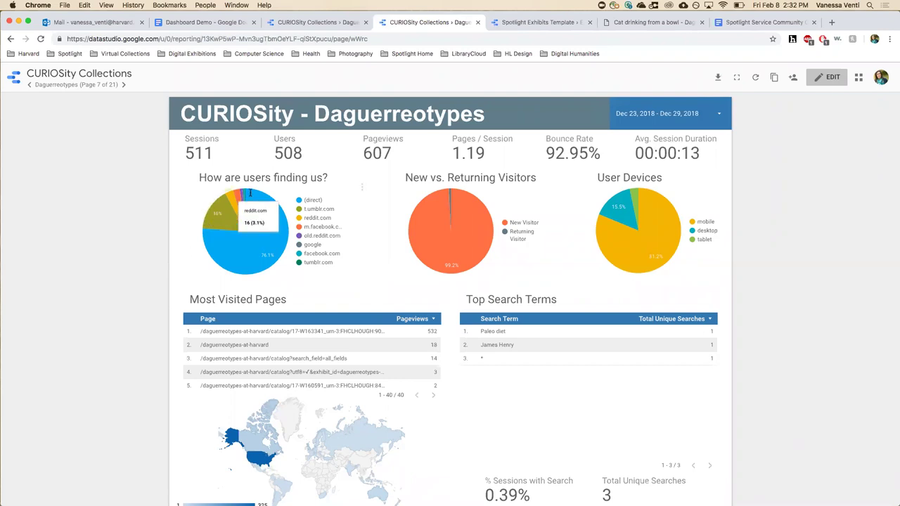
# Step: View the 'Cat drinking from a bowl' item page, then the Spotlight Exhibits Template dashboard
pyautogui.click(633, 23)
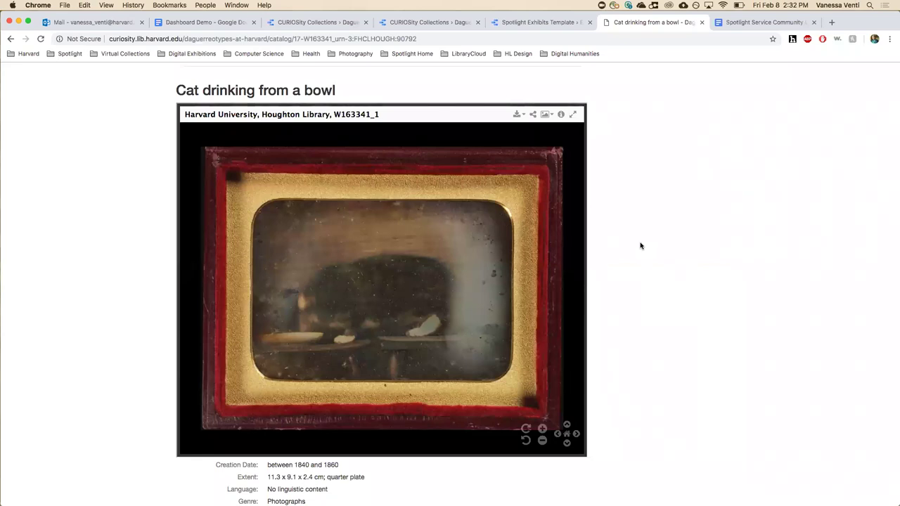
pyautogui.click(523, 23)
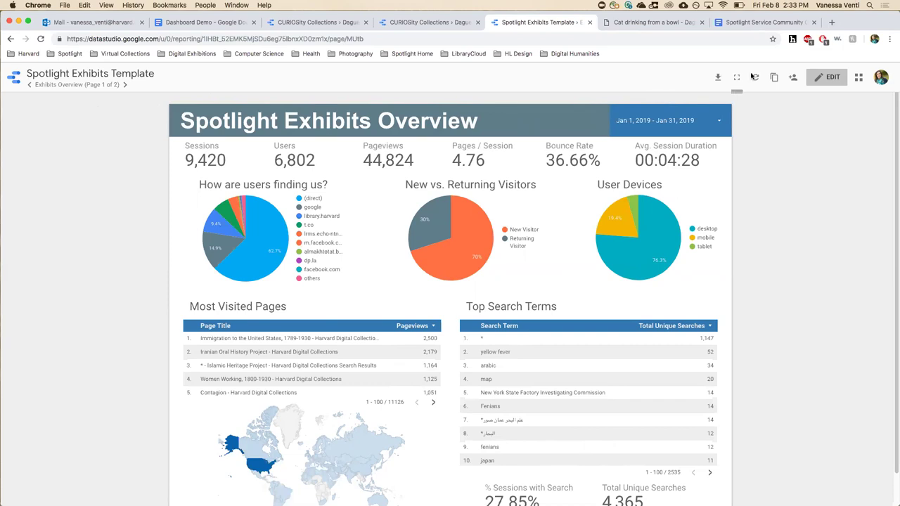
# Step: Put the Spotlight Exhibits Template into edit mode and add a blank page 3
pyautogui.click(823, 78)
pyautogui.click(85, 85)
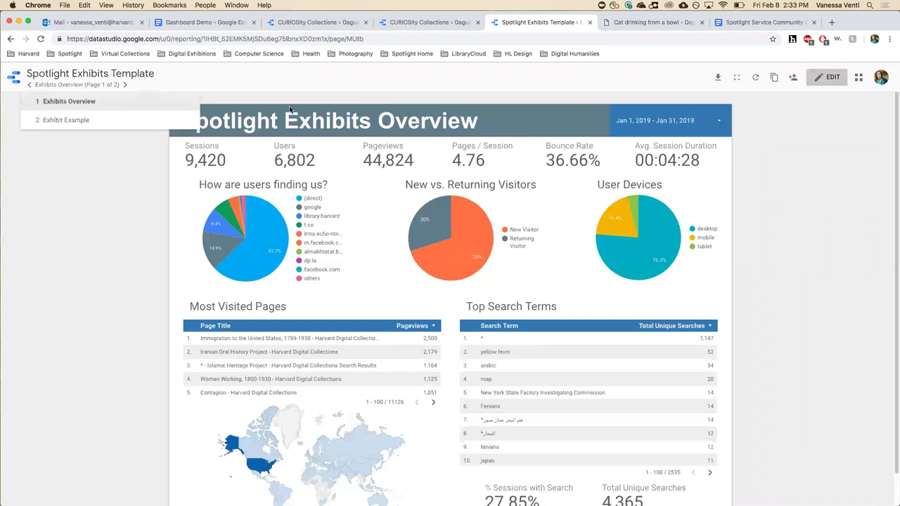
pyautogui.click(776, 170)
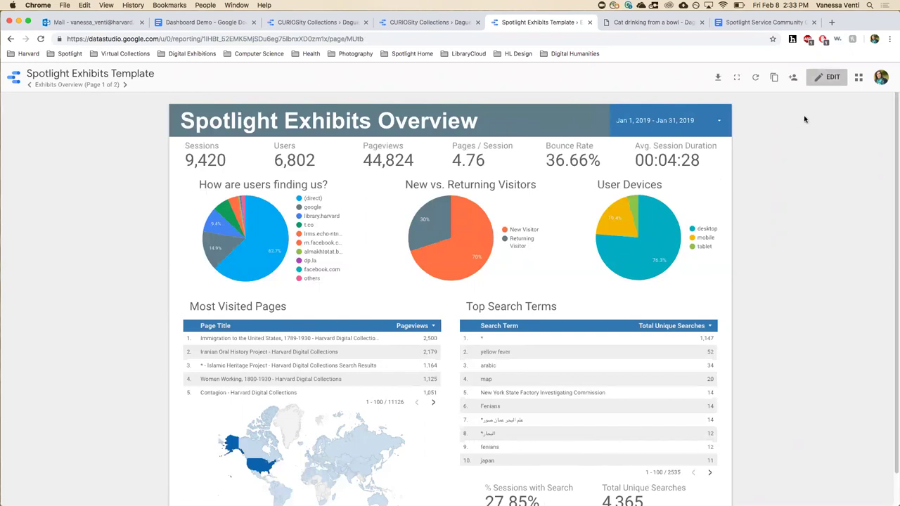
pyautogui.click(828, 77)
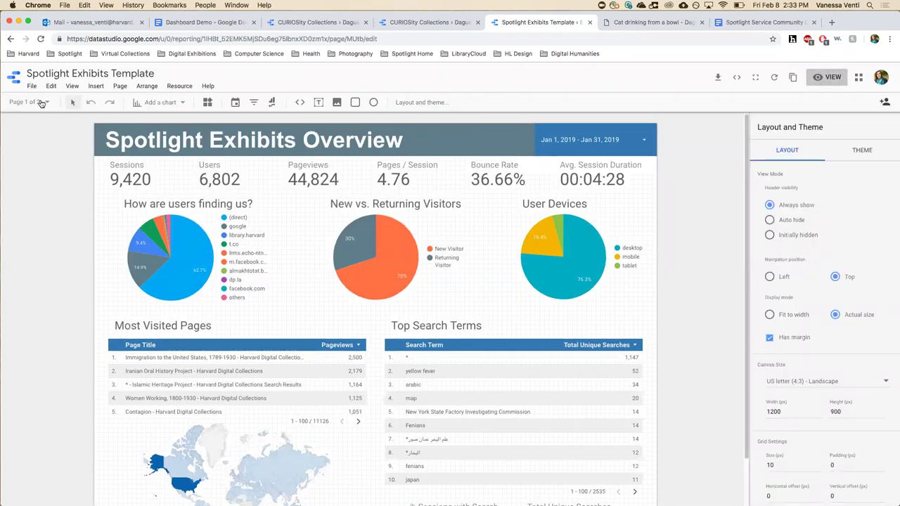
pyautogui.click(45, 104)
pyautogui.click(44, 182)
pyautogui.click(273, 323)
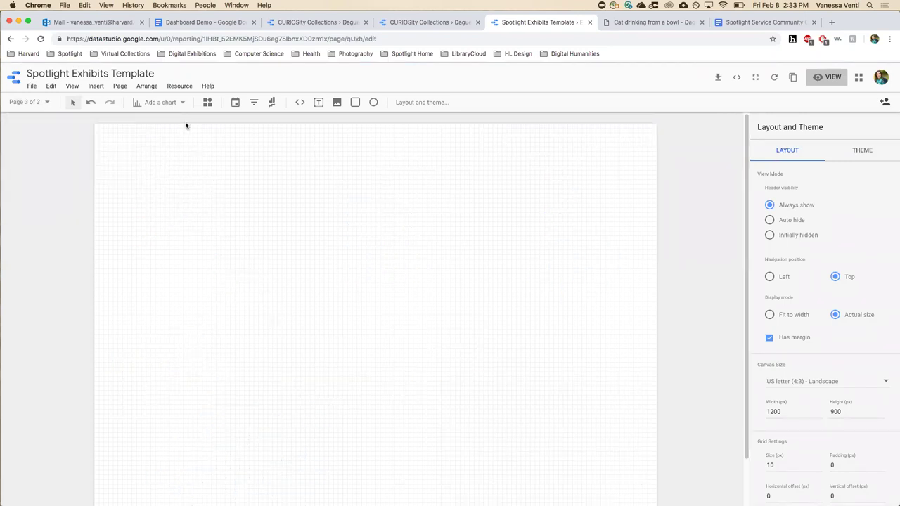
pyautogui.click(183, 102)
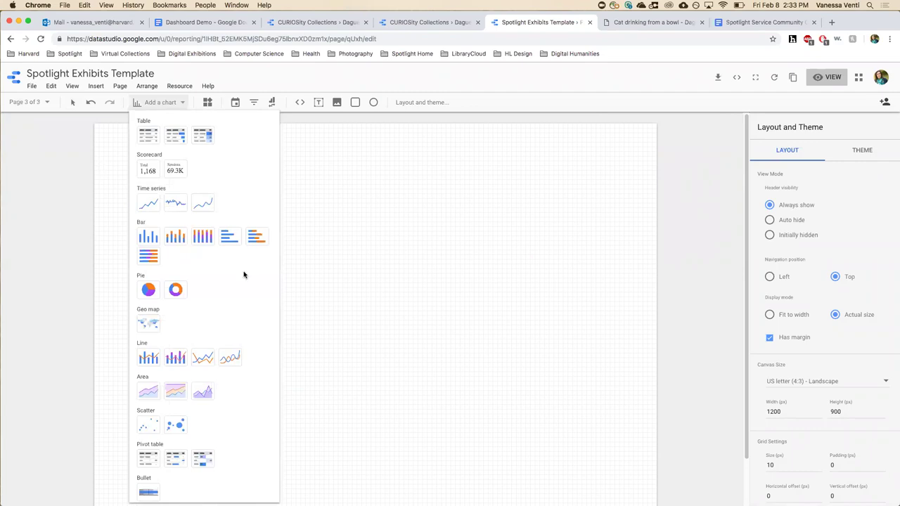
pyautogui.scroll(-1, 244, 275)
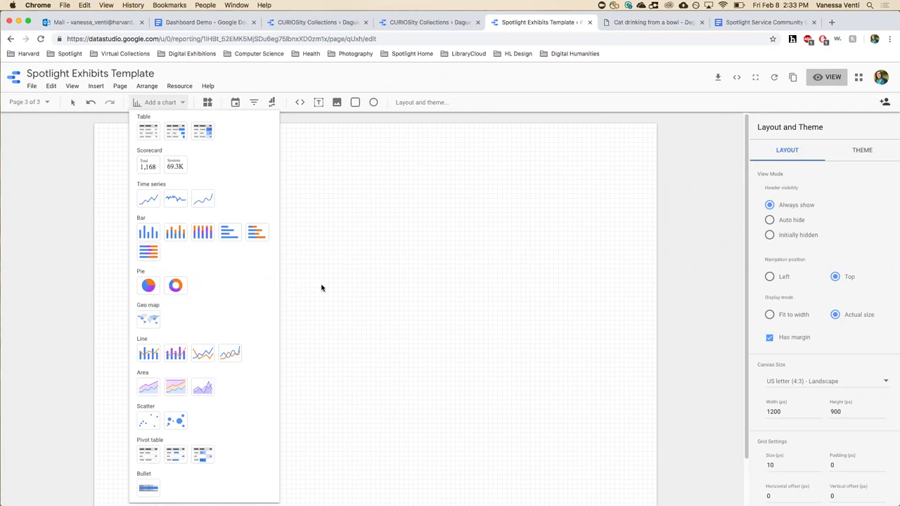
# Step: Add a sessions-by-source pie chart and drag it toward the page's upper left
pyautogui.click(151, 287)
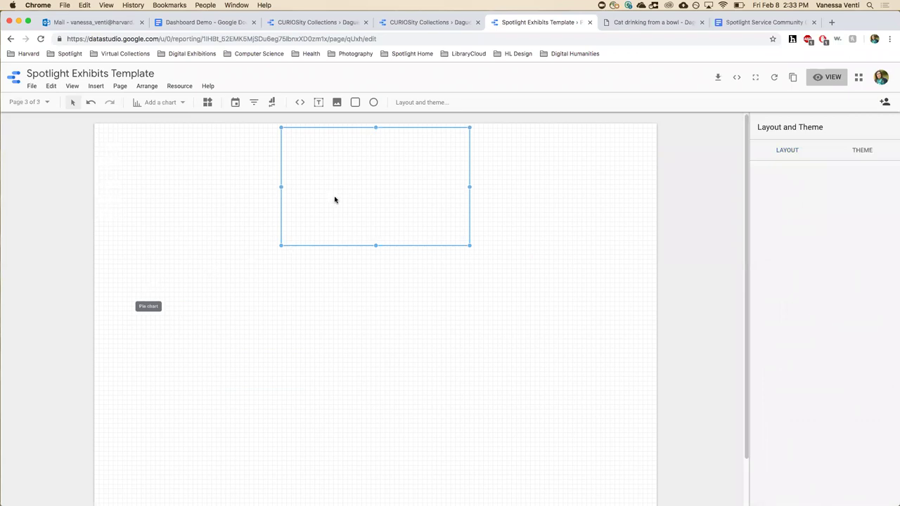
pyautogui.click(357, 191)
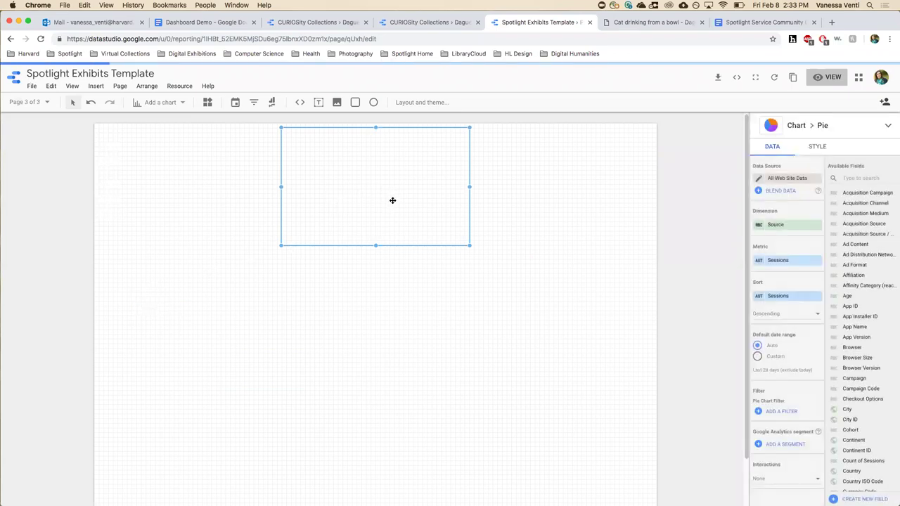
pyautogui.moveTo(381, 232); pyautogui.dragTo(226, 277)
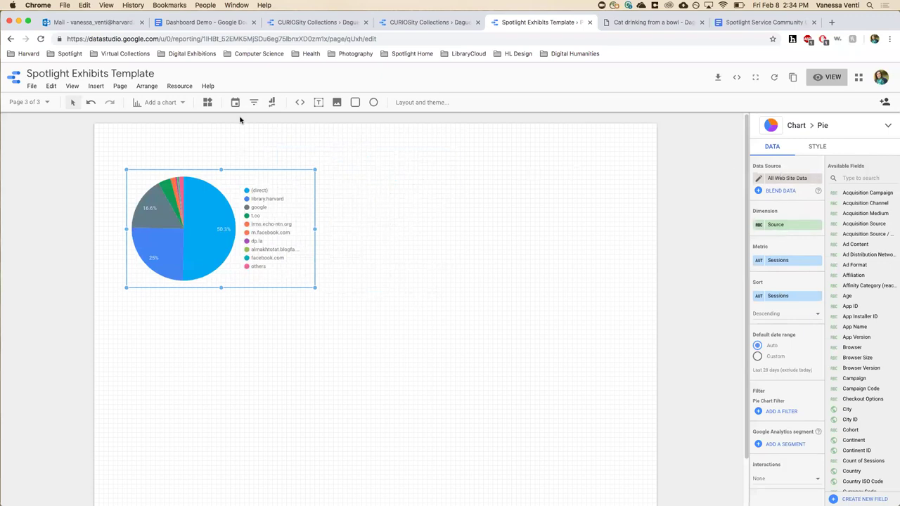
# Step: Add and delete a date range control, then place a 9.0K Sessions scorecard beside the pie
pyautogui.click(235, 102)
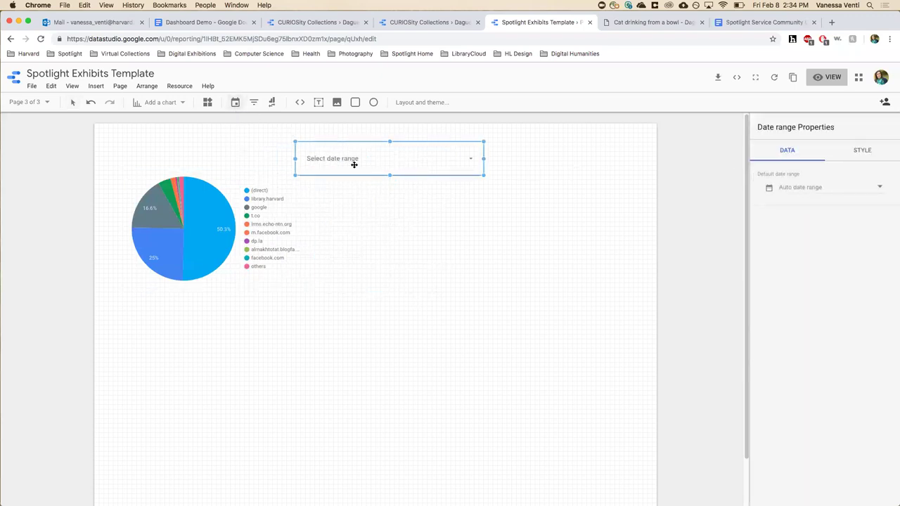
pyautogui.press('Delete')
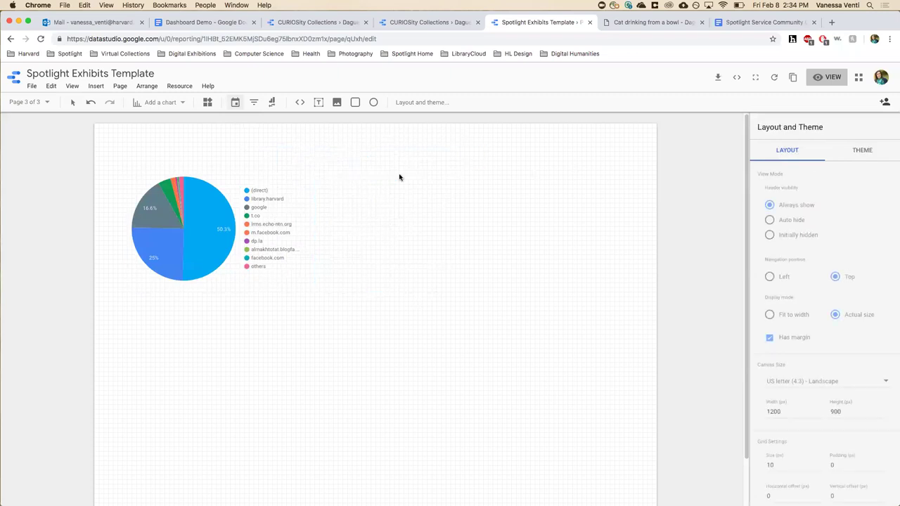
pyautogui.click(181, 102)
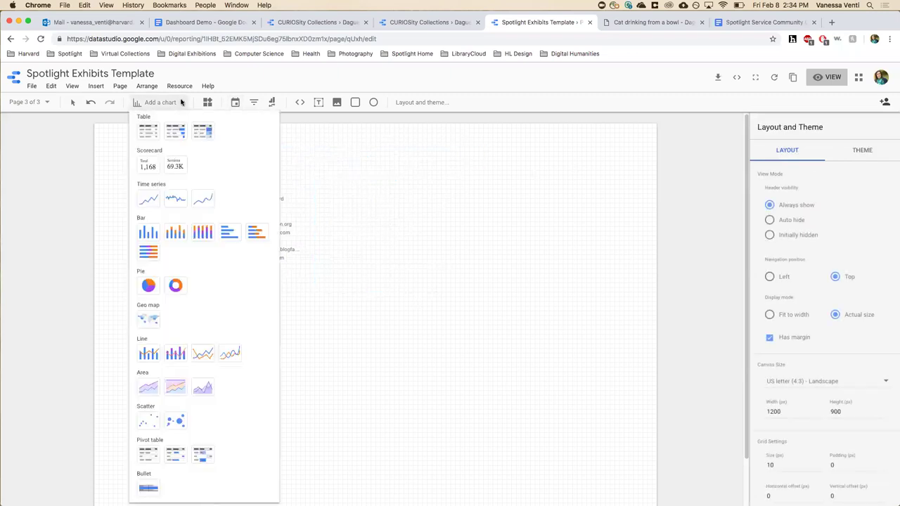
pyautogui.click(175, 168)
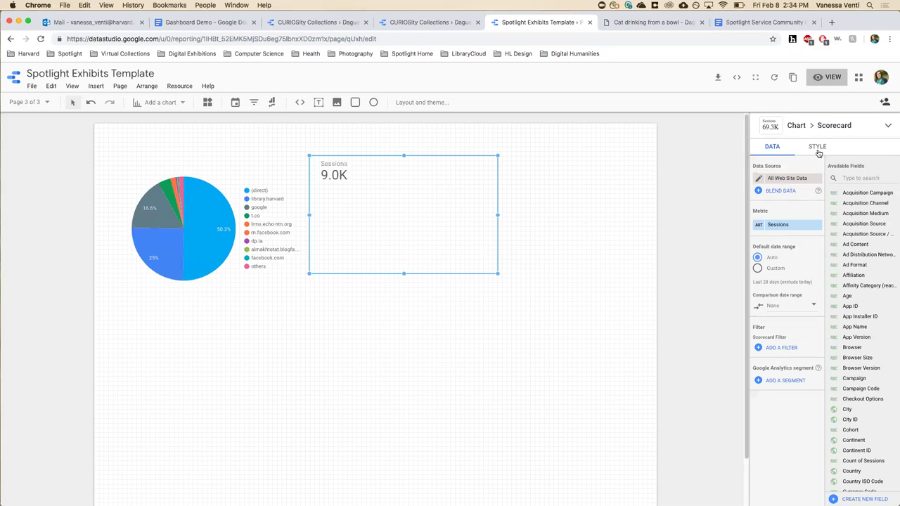
# Step: Review the pie chart's Style options, leaving the slice count at 10
pyautogui.click(220, 220)
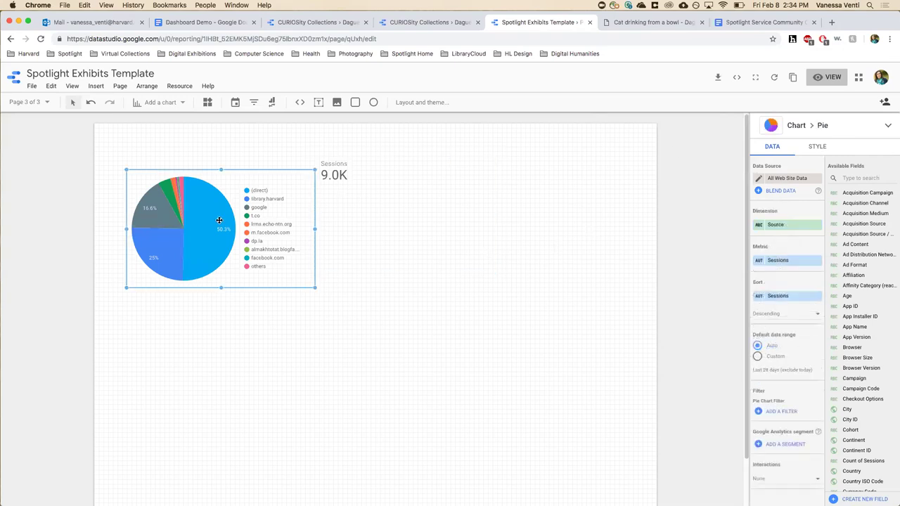
pyautogui.click(818, 148)
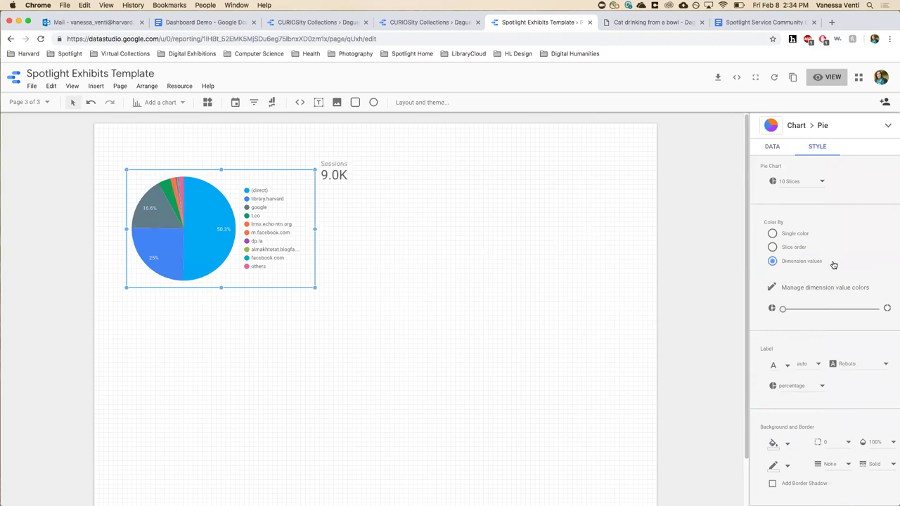
pyautogui.scroll(-3, 858, 410)
pyautogui.scroll(-2, 858, 410)
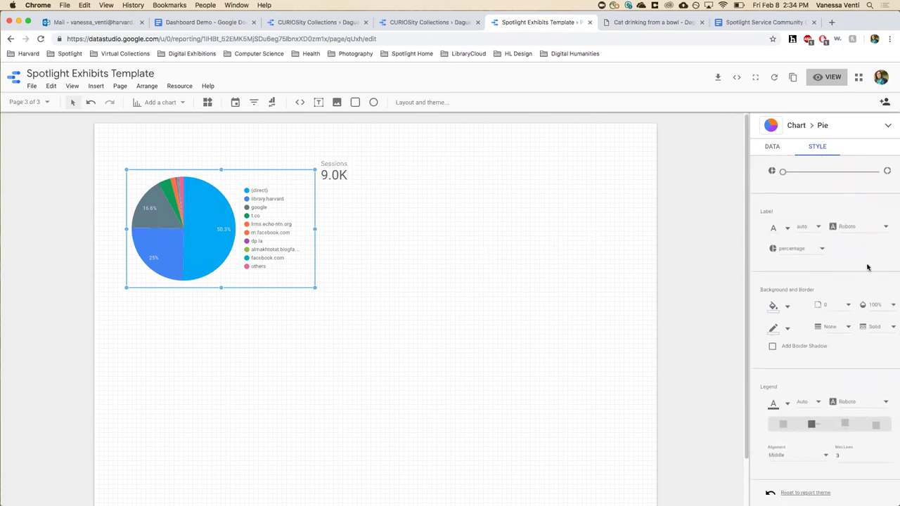
pyautogui.scroll(5, 866, 281)
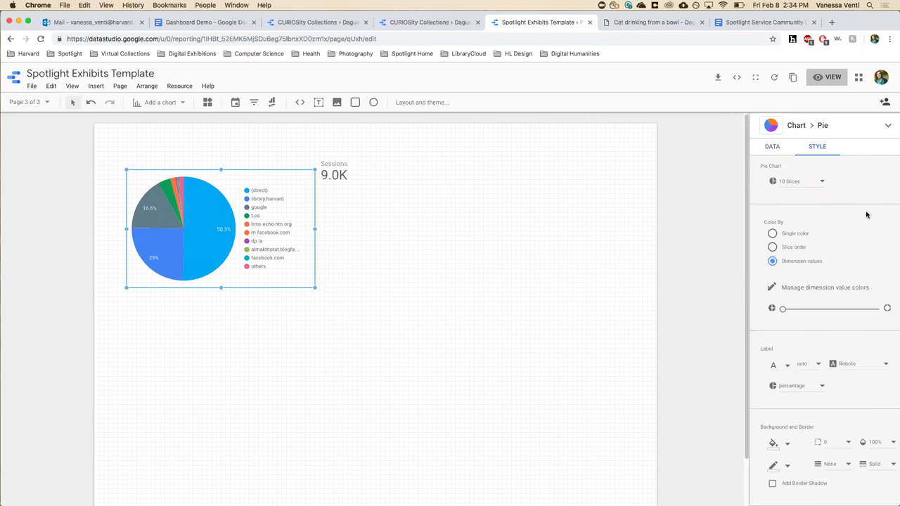
pyautogui.click(819, 184)
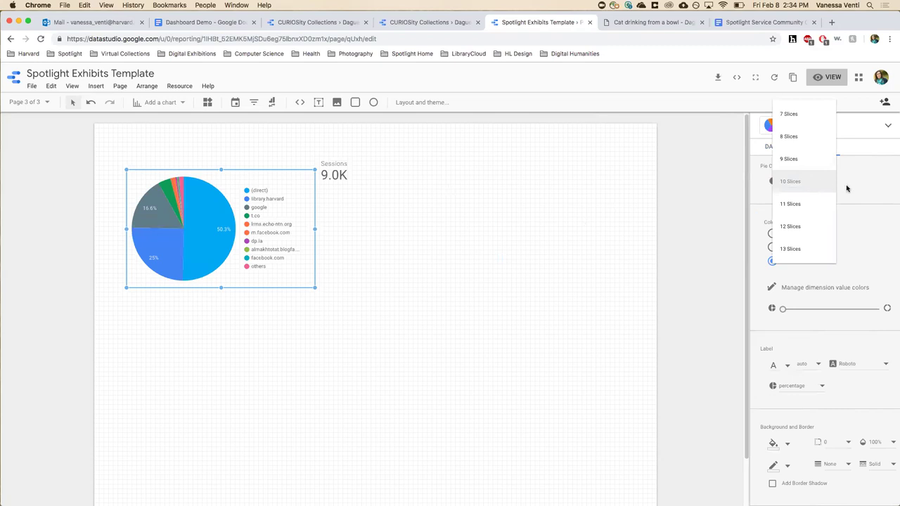
pyautogui.click(846, 187)
pyautogui.scroll(-3, 827, 281)
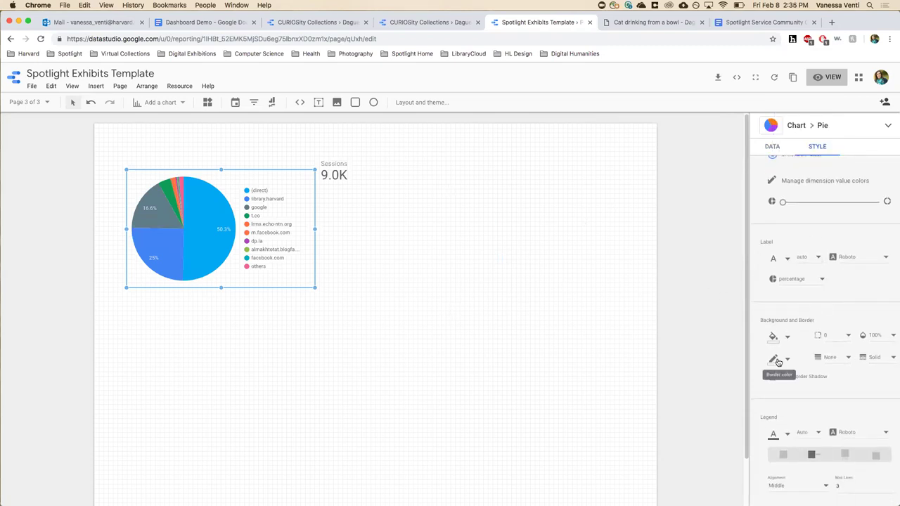
pyautogui.scroll(-1, 846, 403)
pyautogui.scroll(4, 846, 404)
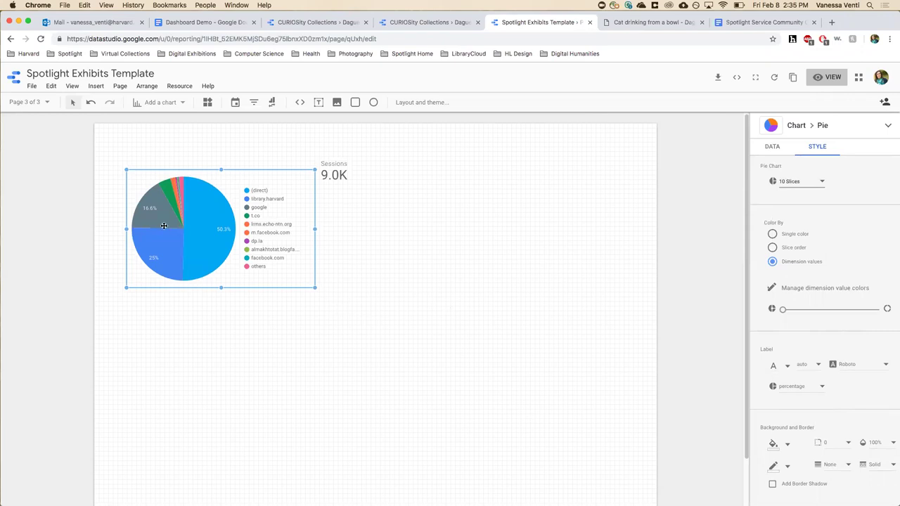
# Step: Switch to the 'Exhibit example - Artemas Ward House' page and select the 'How are users finding us?' pie chart
pyautogui.click(47, 103)
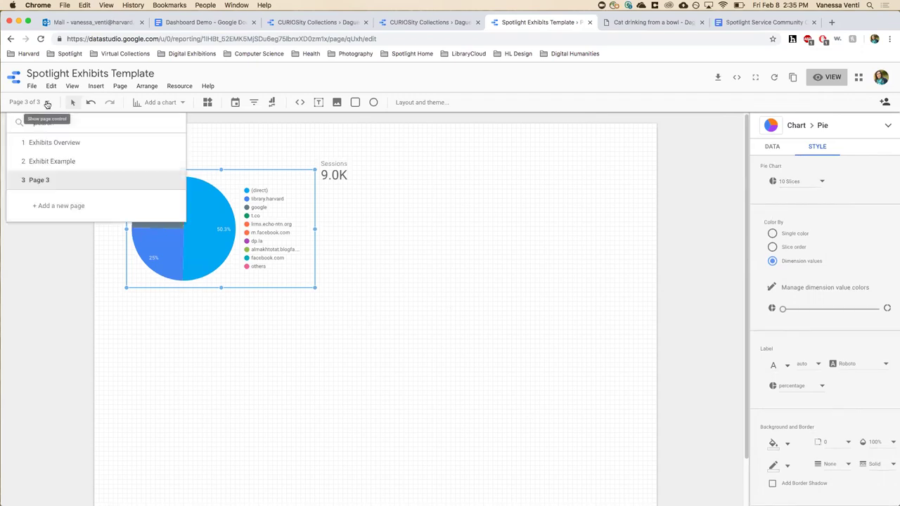
pyautogui.click(50, 161)
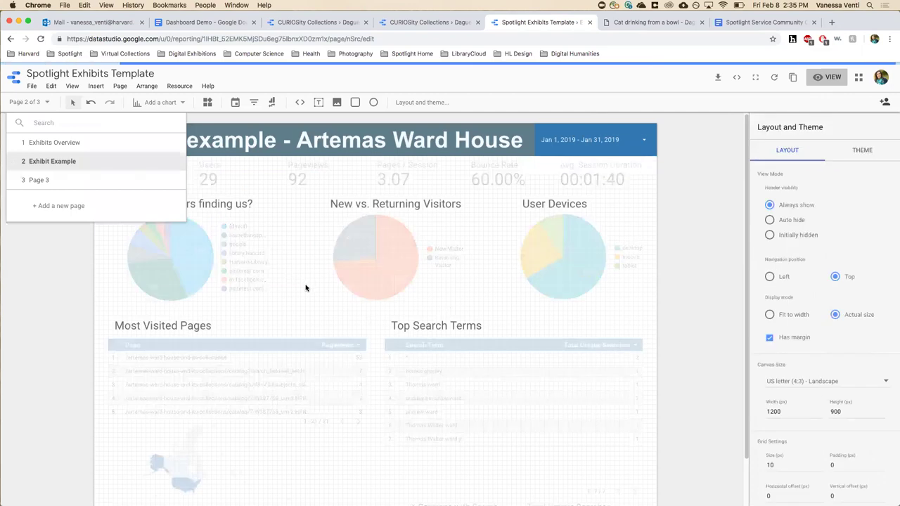
pyautogui.click(305, 288)
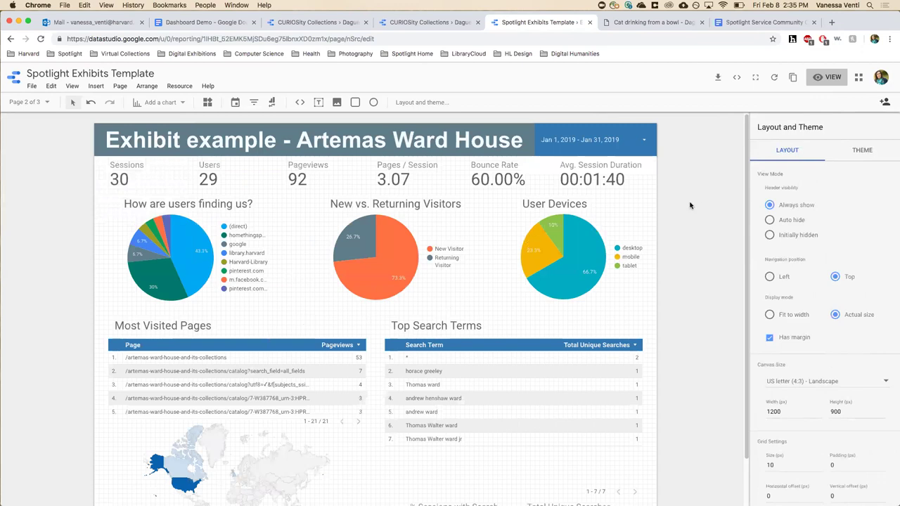
pyautogui.click(183, 271)
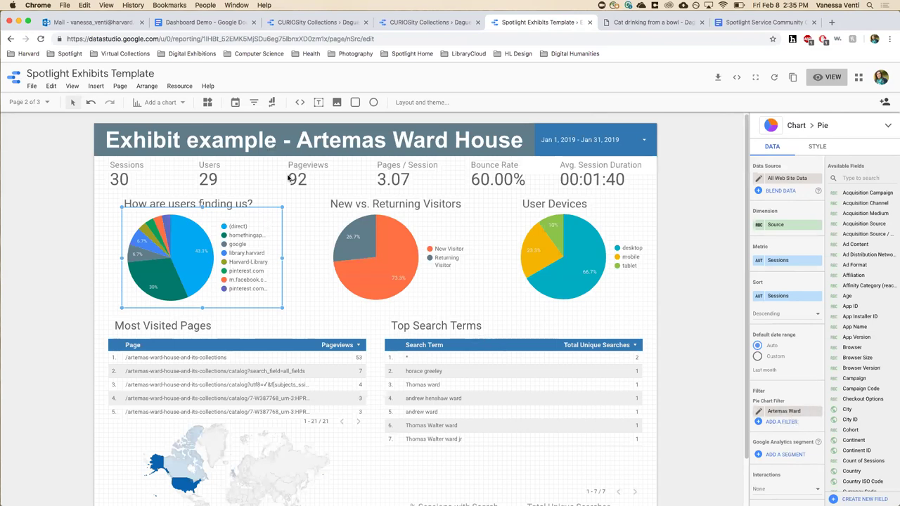
# Step: Open the Artemas Ward filter from Manage filters to edit its Page contains rule
pyautogui.click(181, 87)
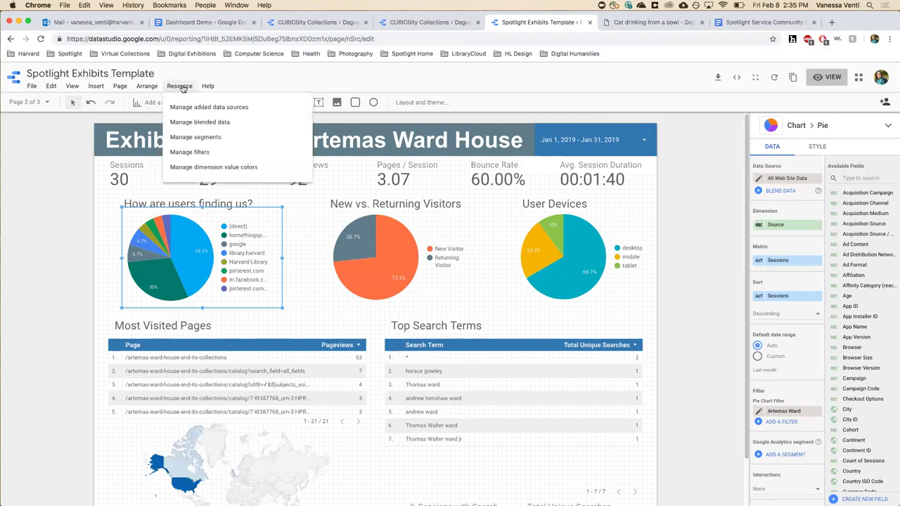
pyautogui.click(185, 153)
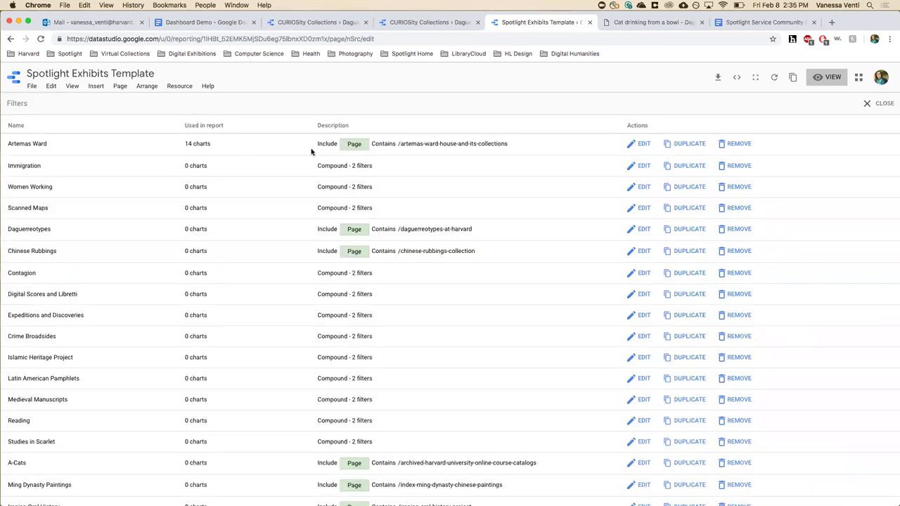
pyautogui.scroll(-3, 201, 293)
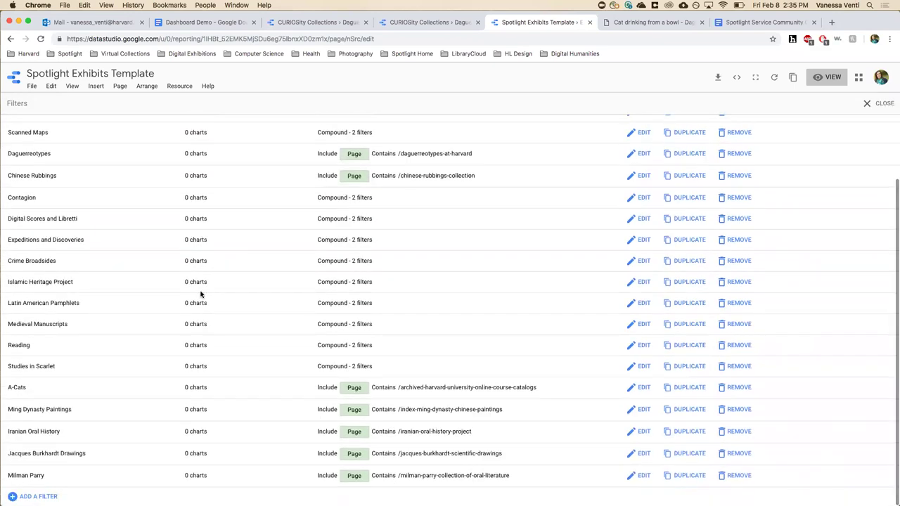
pyautogui.scroll(3, 200, 294)
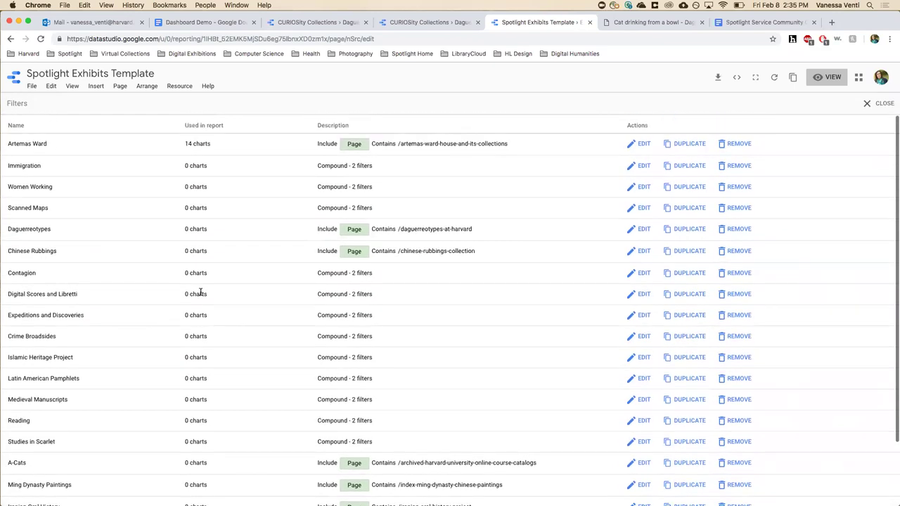
pyautogui.click(636, 146)
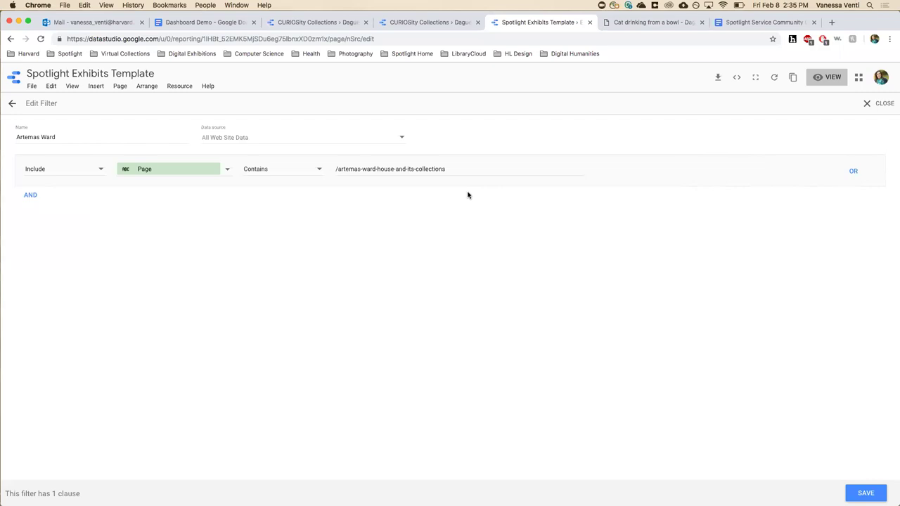
# Step: Save the Artemas Ward filter to return to the Exhibit example page
pyautogui.click(866, 493)
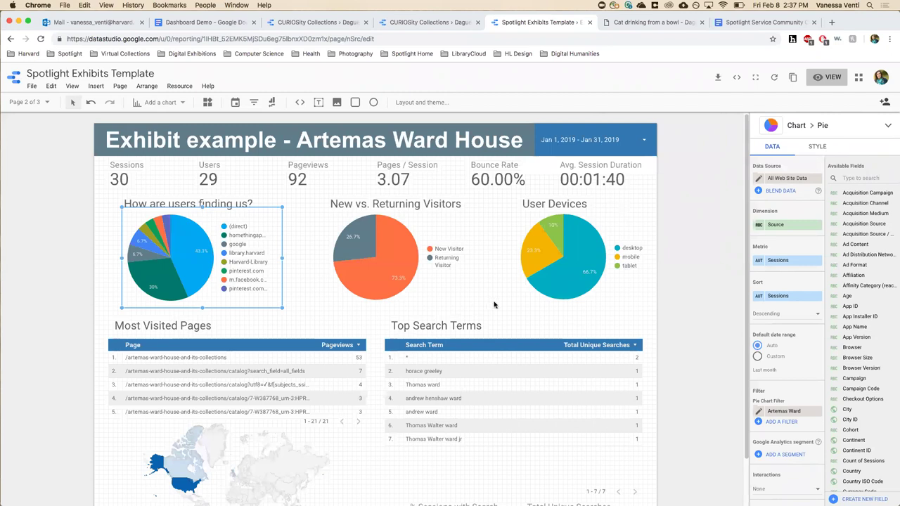
# Step: Deselect the pie chart and view the Artemas Ward House page in view mode
pyautogui.click(633, 189)
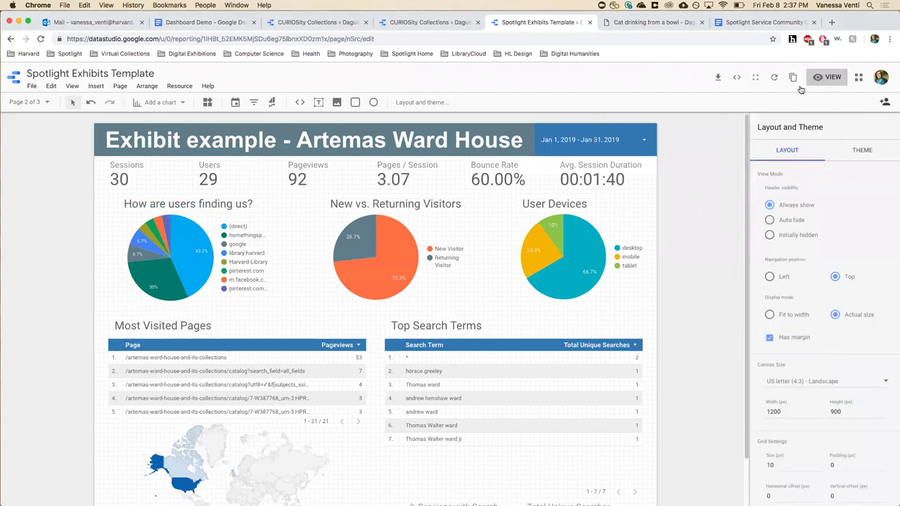
pyautogui.click(827, 76)
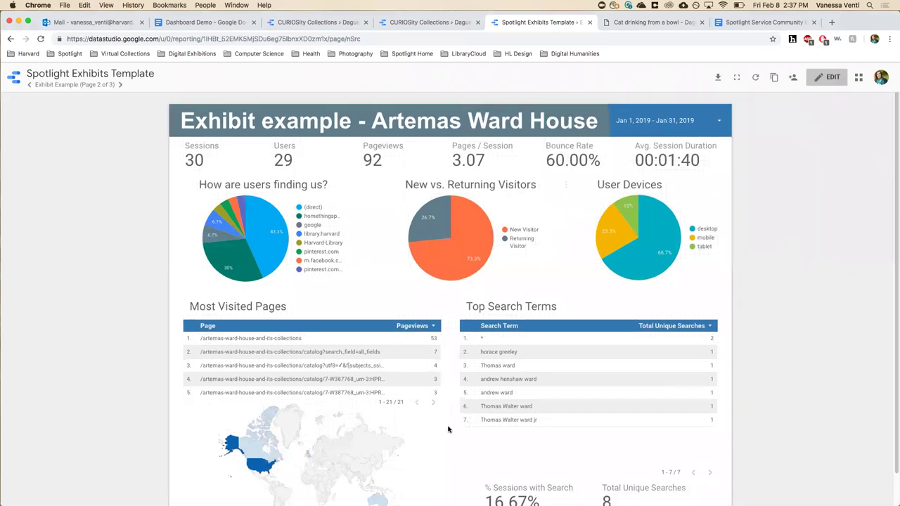
pyautogui.scroll(-1, 448, 429)
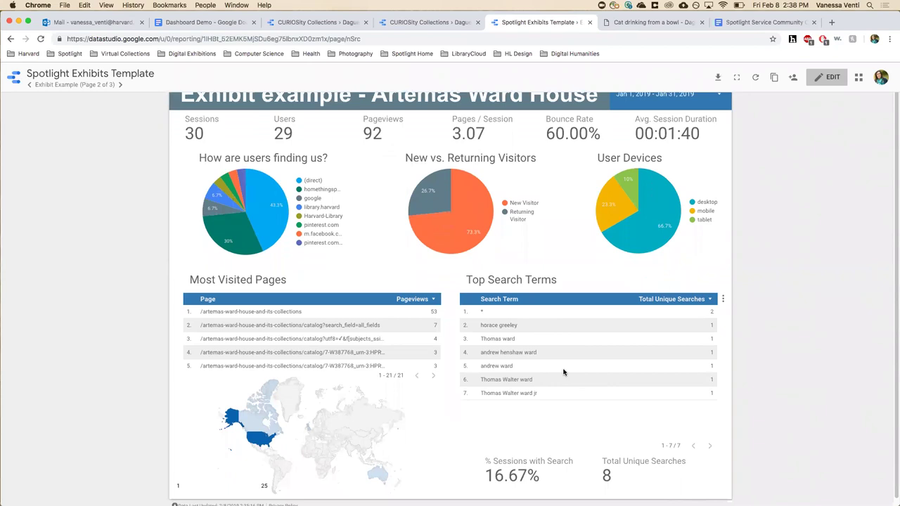
pyautogui.scroll(1, 450, 348)
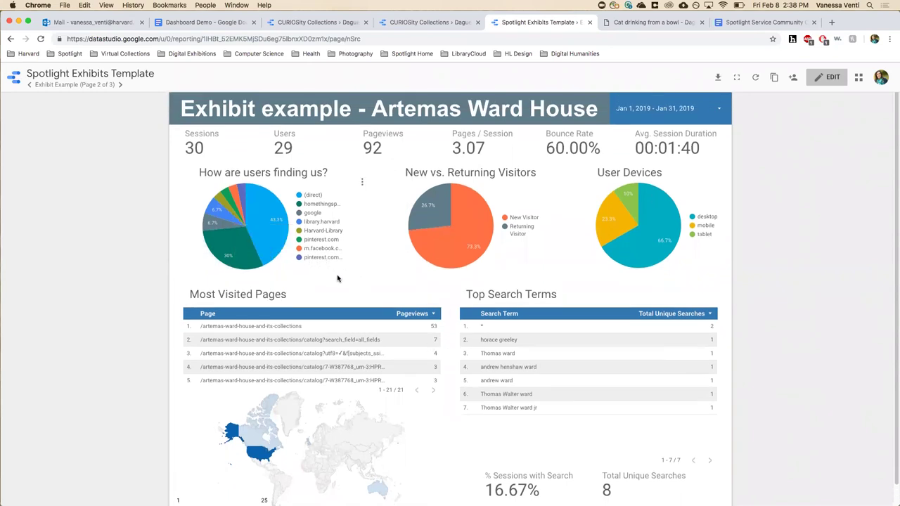
pyautogui.moveTo(266, 203)
pyautogui.moveTo(169, 498)
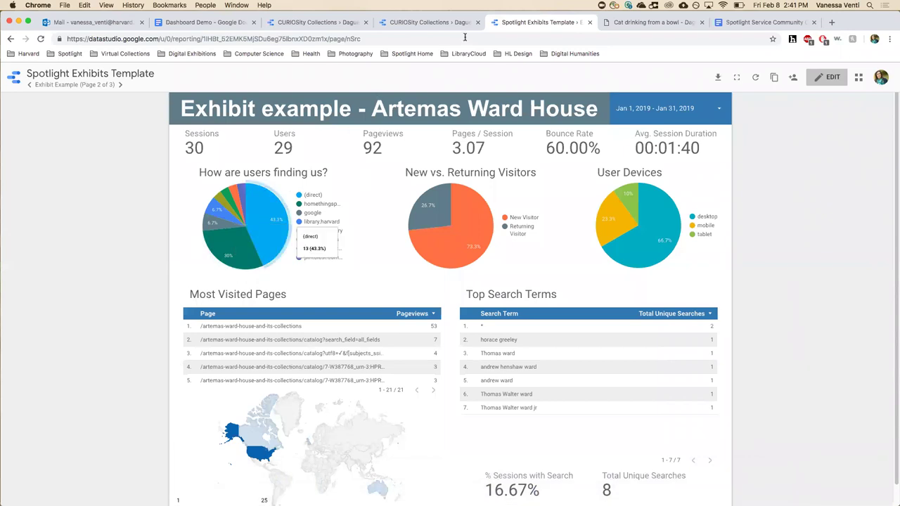